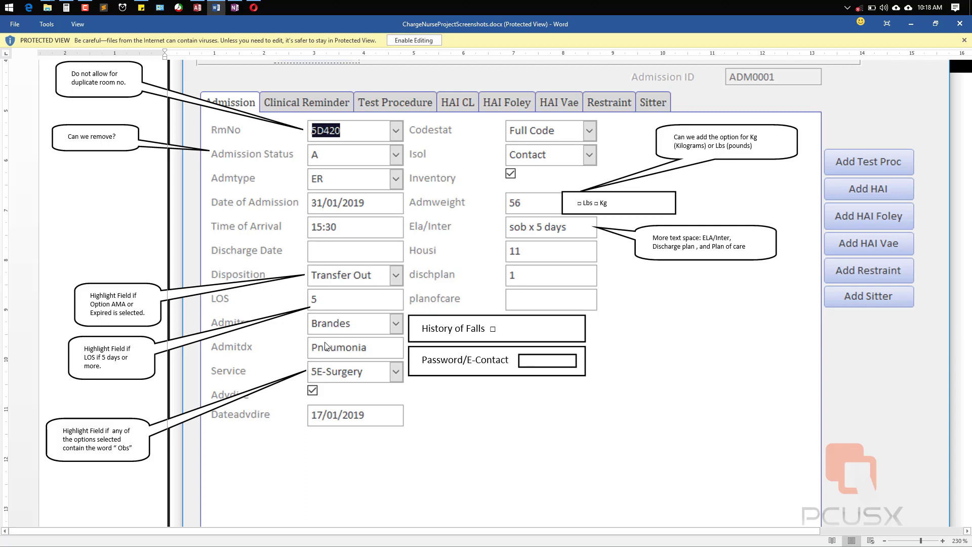
Switch to the hospital database in Access and move the Admission Detail form further left.
scroll(356, 306, down, 2)
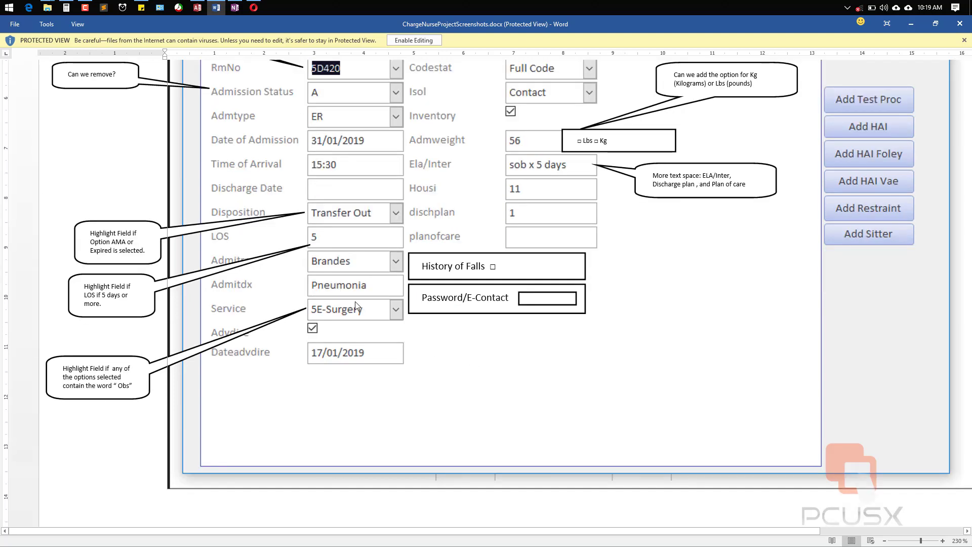
scroll(356, 306, up, 2)
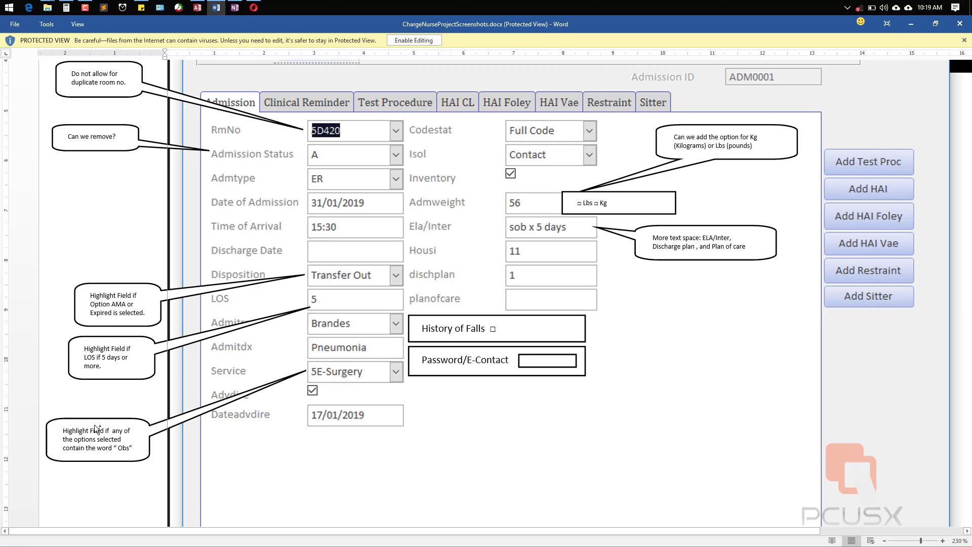
scroll(99, 431, up, 1)
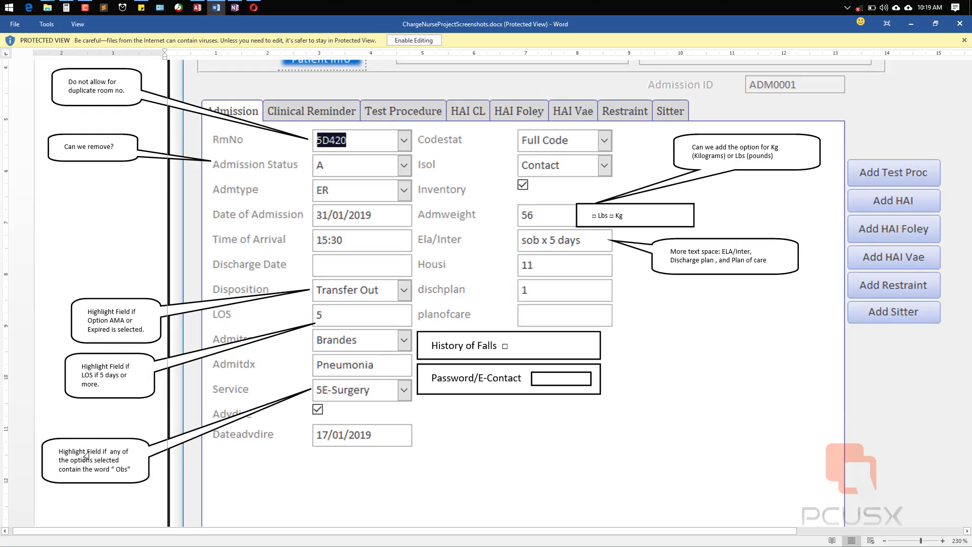
scroll(86, 455, down, 1)
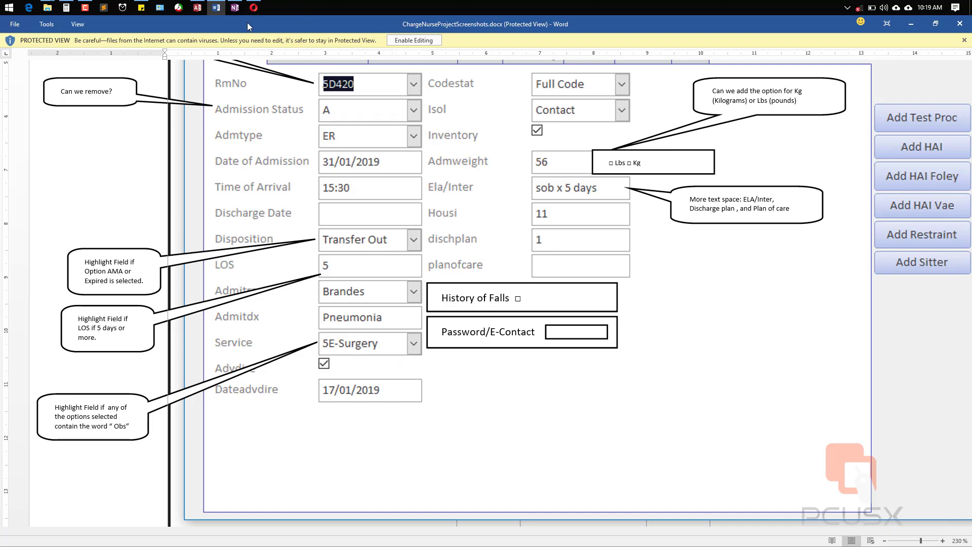
click(197, 7)
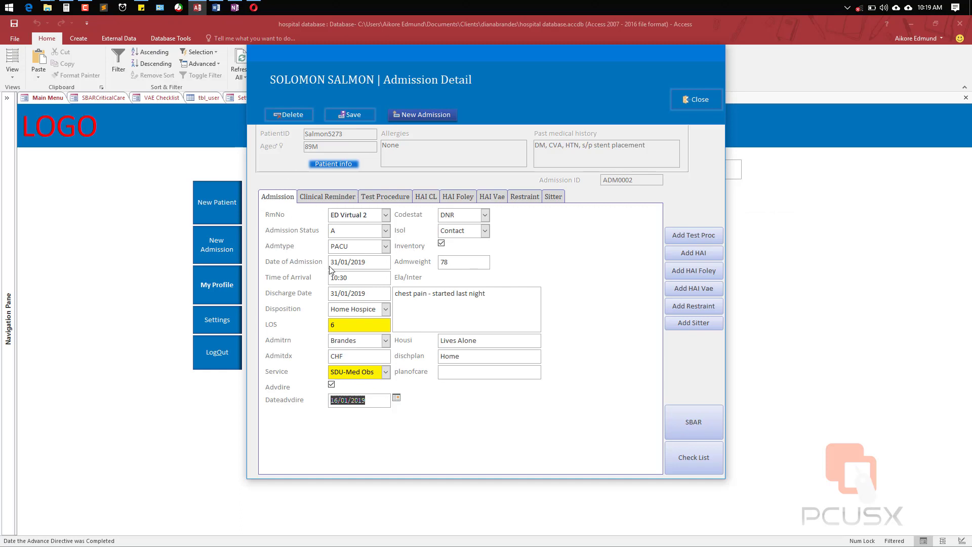
drag(395, 59, 317, 53)
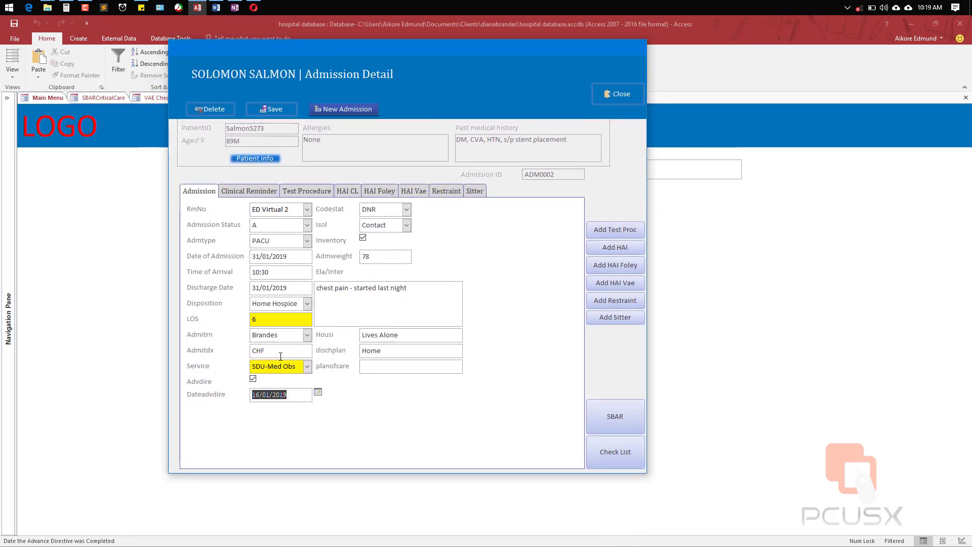
Change Service from SDU-Med Obs to 5E-Surgery, then leave the field so its formatting refreshes.
click(282, 351)
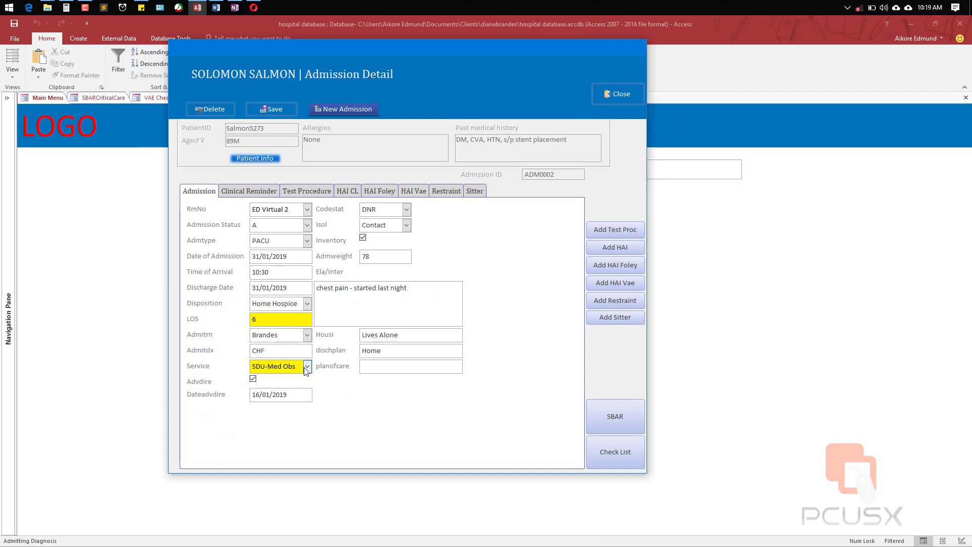
key(Tab)
click(308, 367)
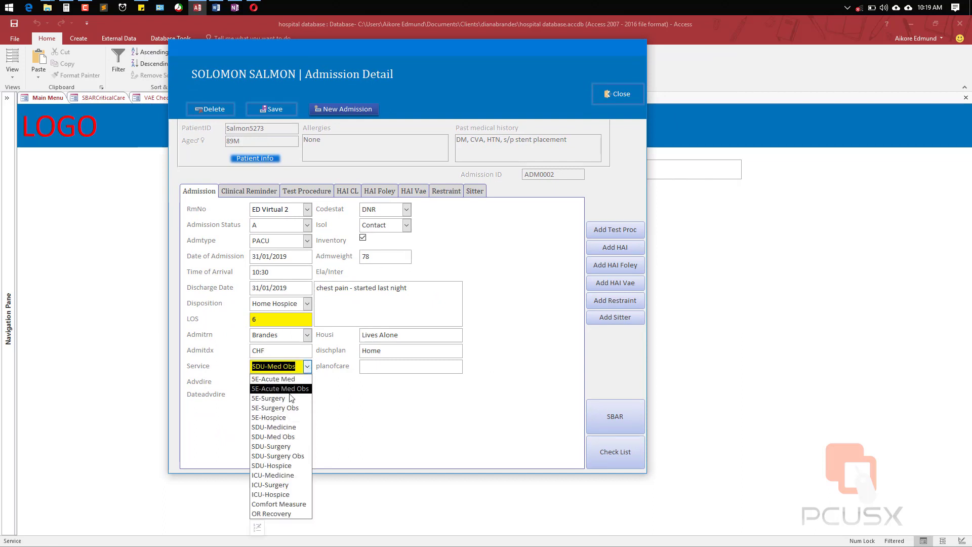
click(286, 398)
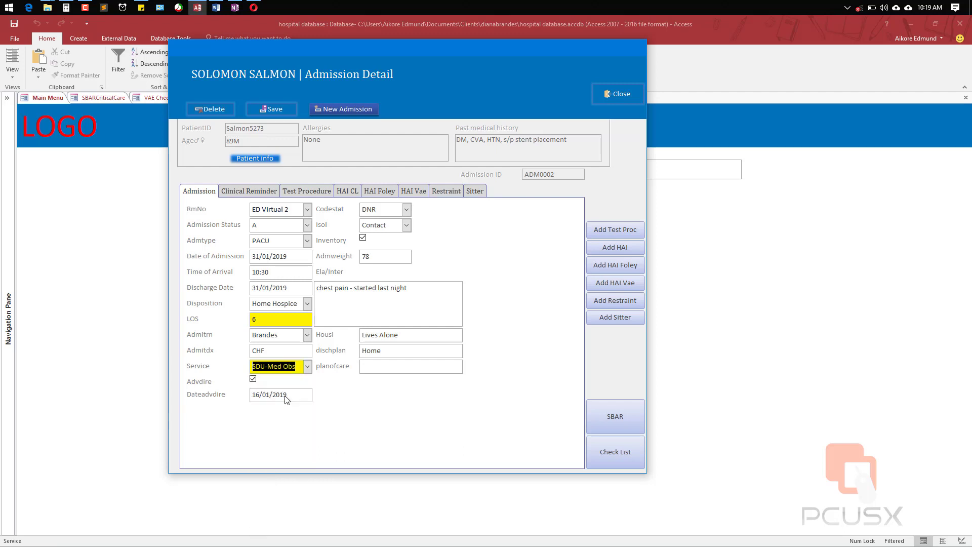
click(307, 366)
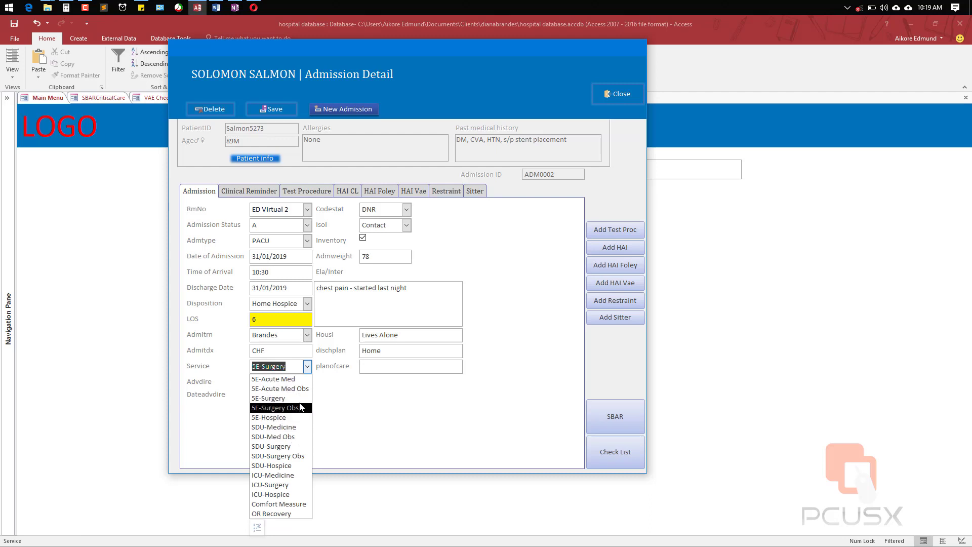
click(301, 399)
click(295, 351)
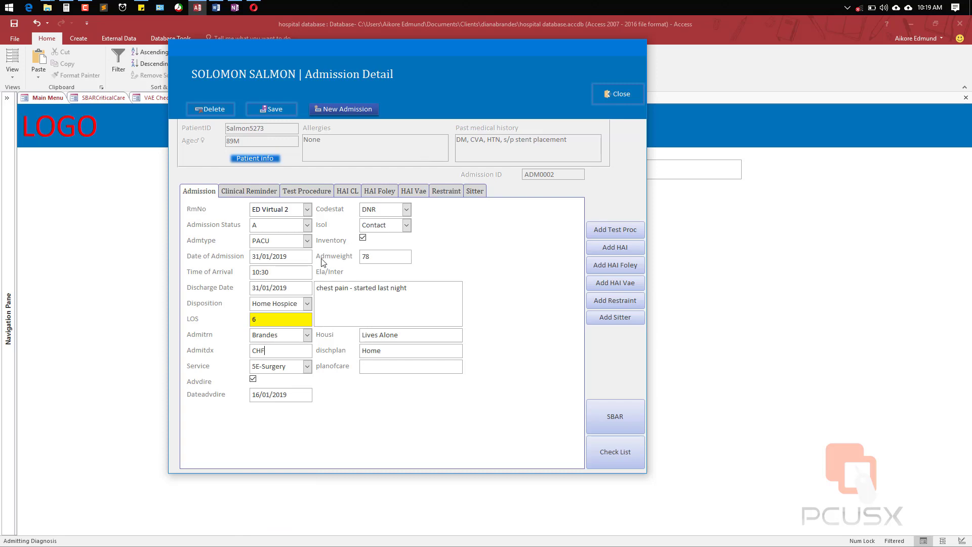
click(274, 319)
Put frm_admission in Design View, select the Service combo box, and show its conditional formatting rules.
right_click(412, 85)
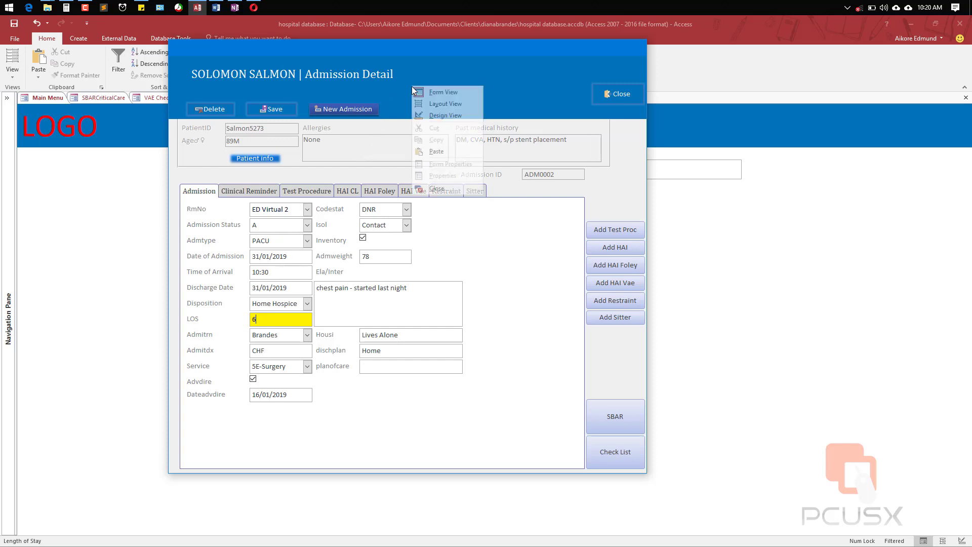
click(446, 122)
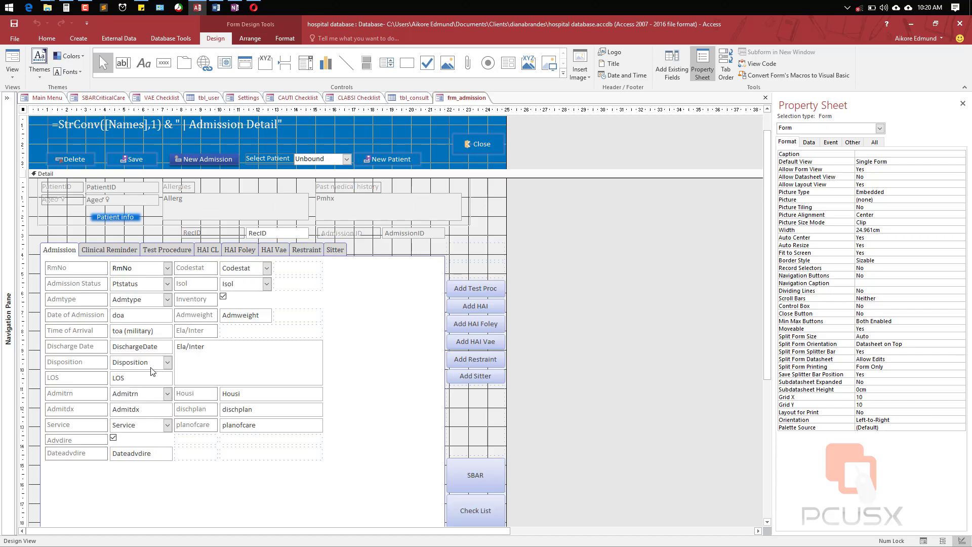
click(156, 371)
click(152, 412)
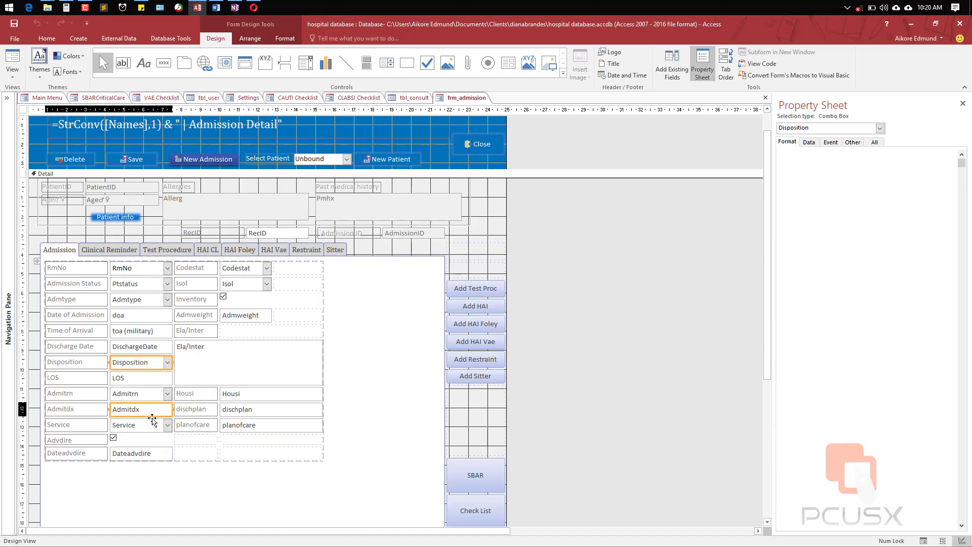
click(146, 427)
click(146, 411)
click(138, 428)
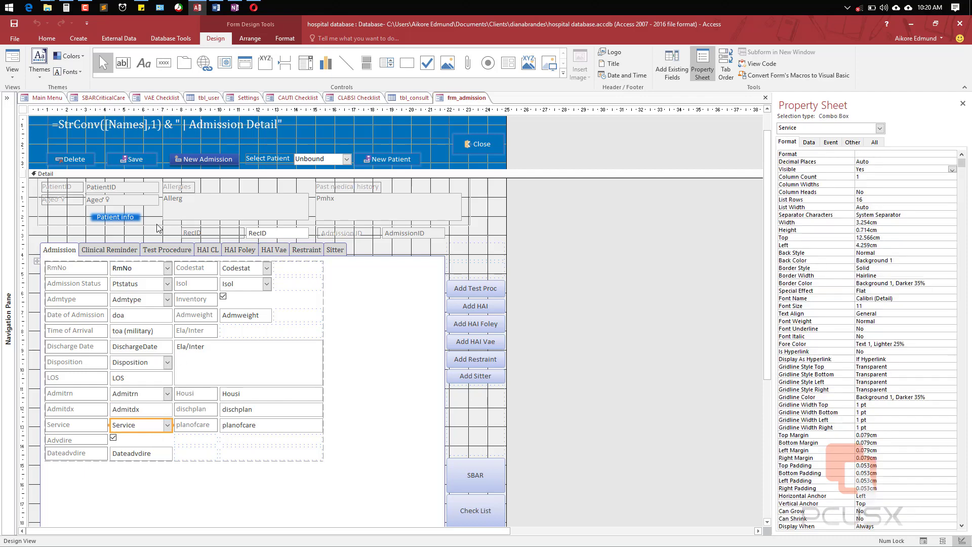
click(284, 39)
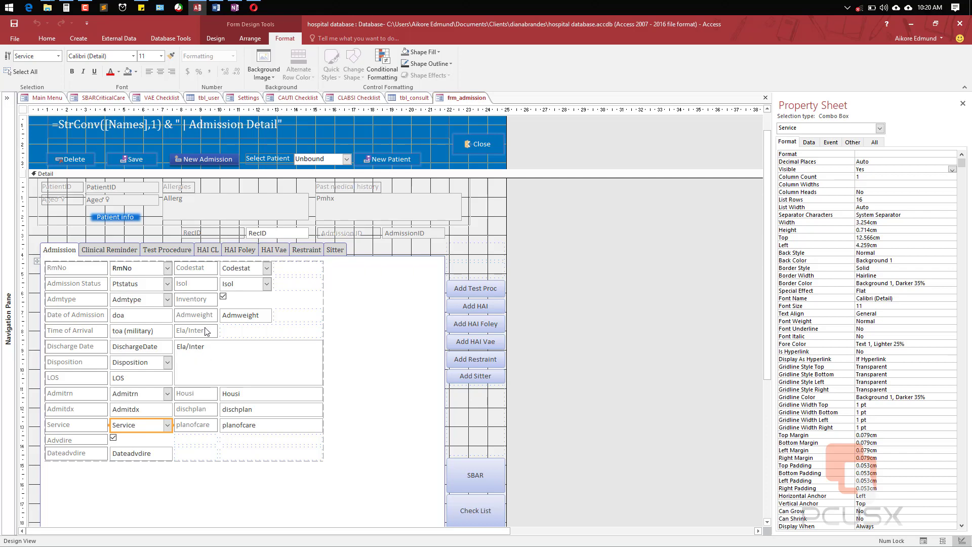
click(382, 65)
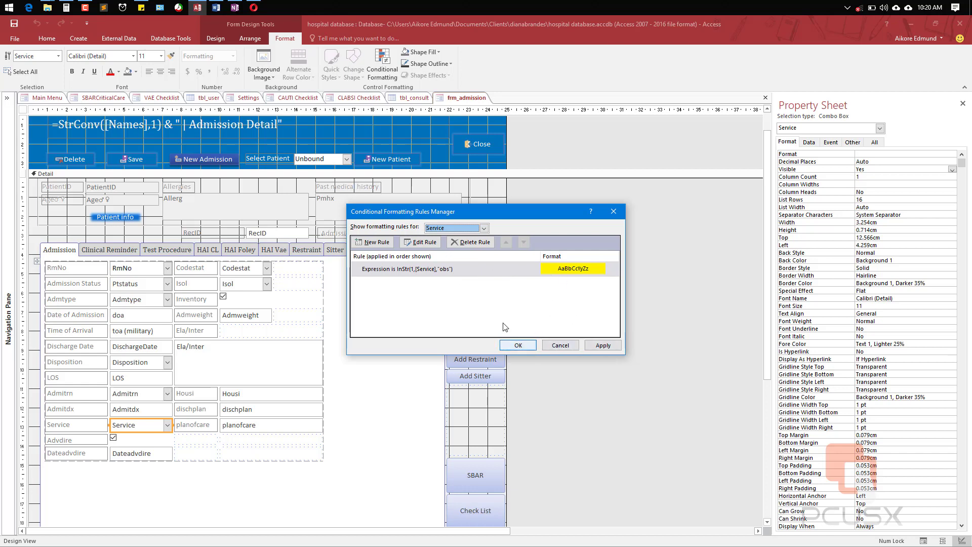
Delete Service's old InStr rule and start a new rule with condition type Expression Is.
click(471, 242)
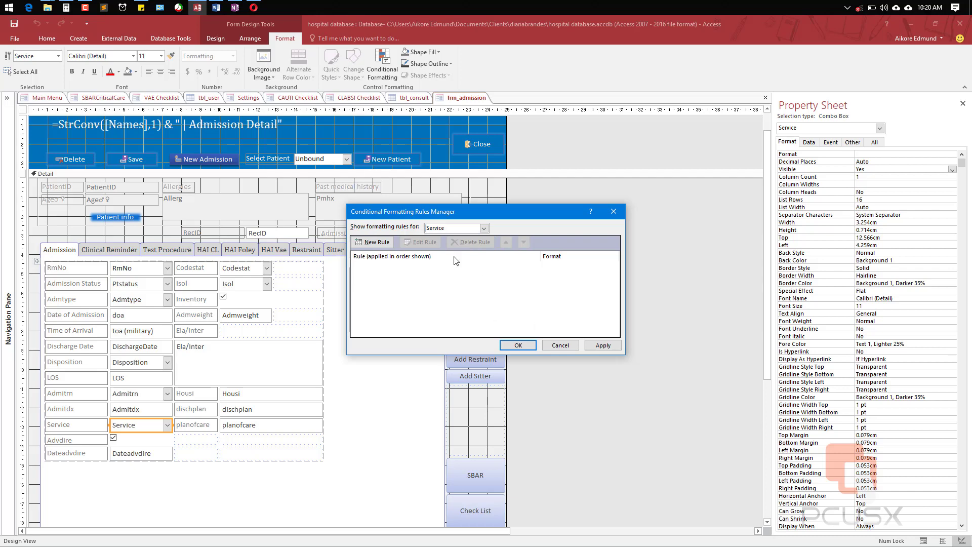
click(380, 242)
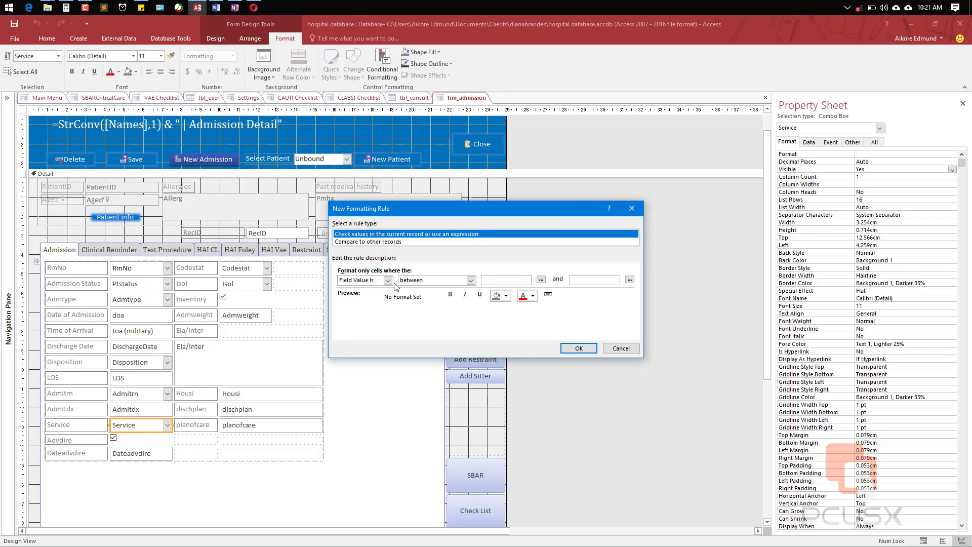
click(471, 280)
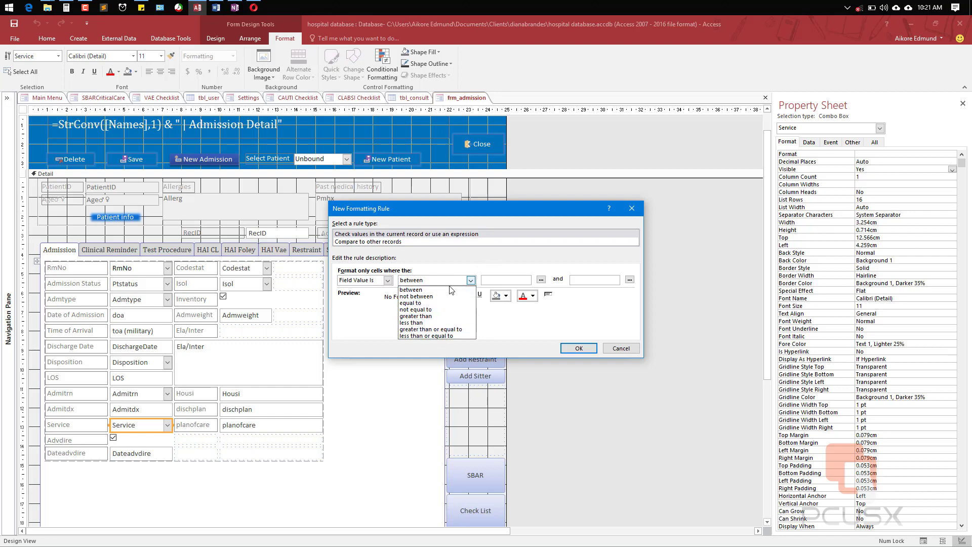
click(463, 254)
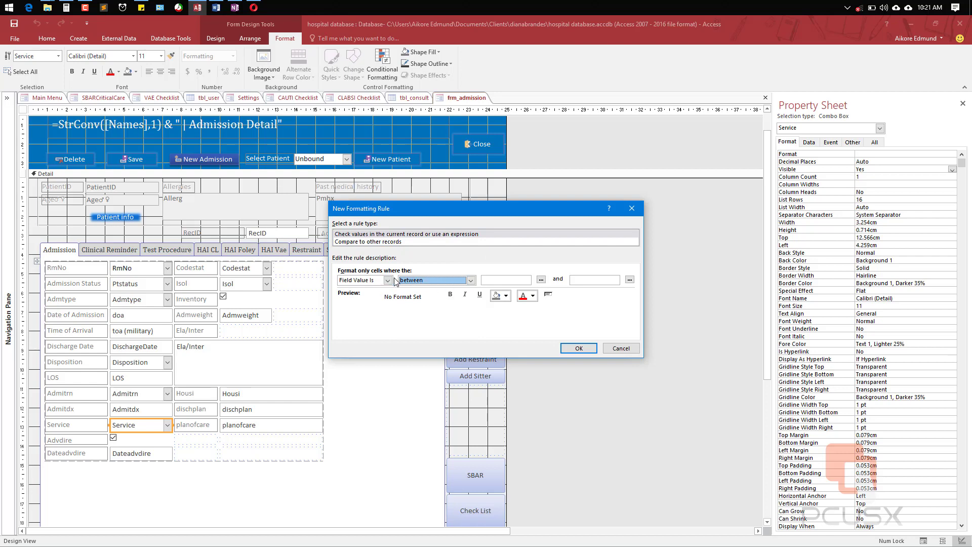
click(387, 280)
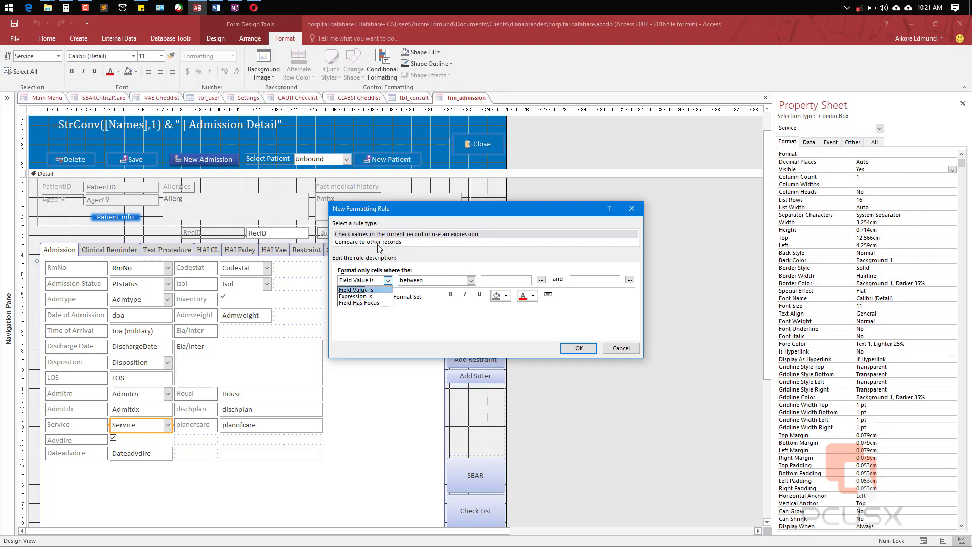
click(372, 296)
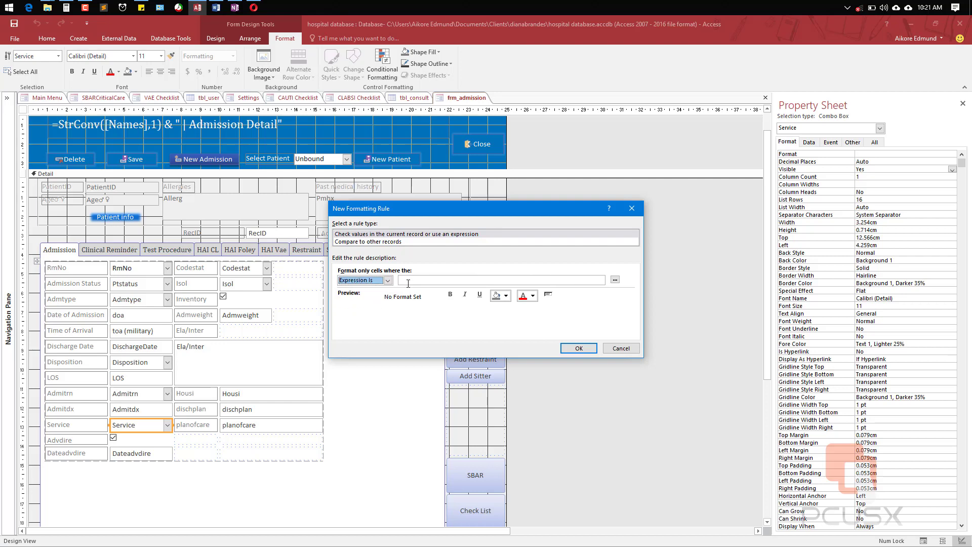
click(420, 282)
In the Expression Builder, type 'inst' and insert the InStr() function into the rule's expression.
click(615, 280)
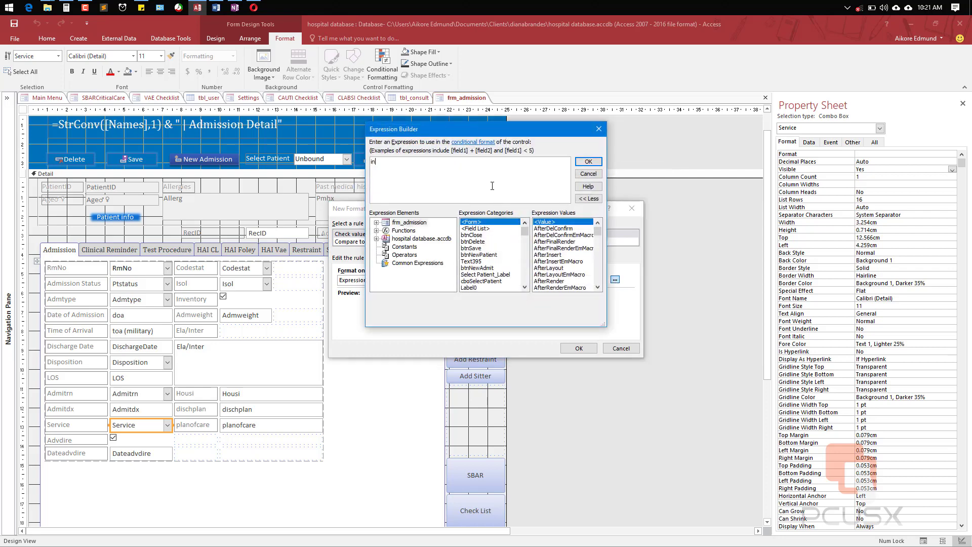
text(ins)
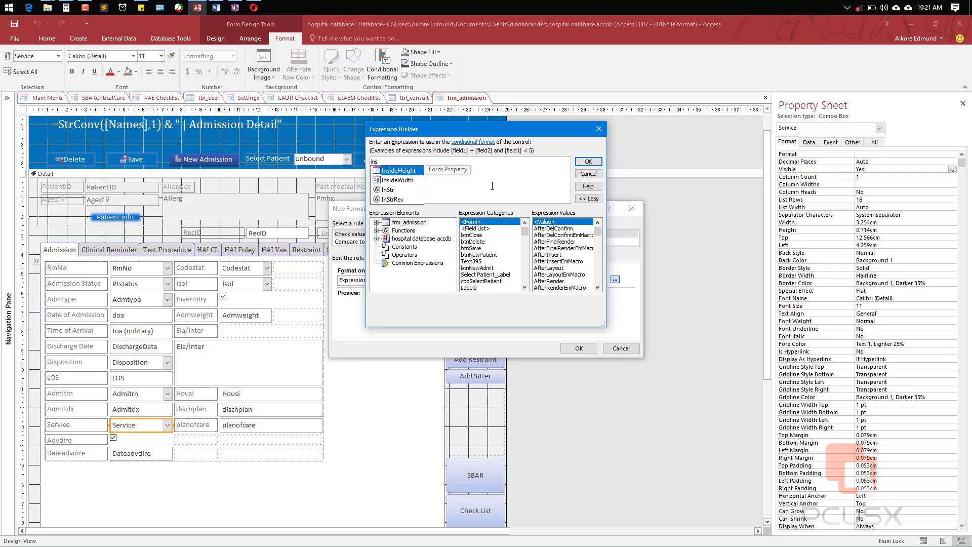
text(t)
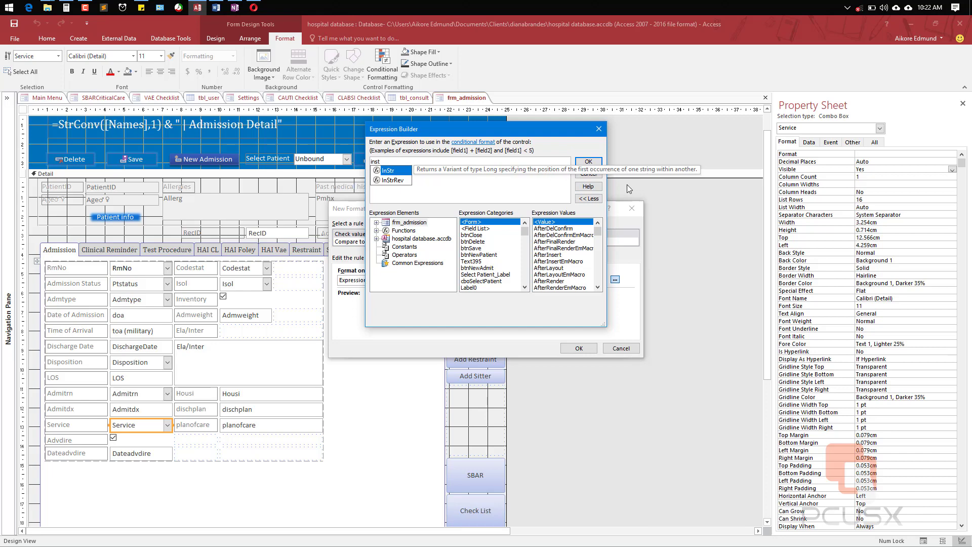
double_click(392, 170)
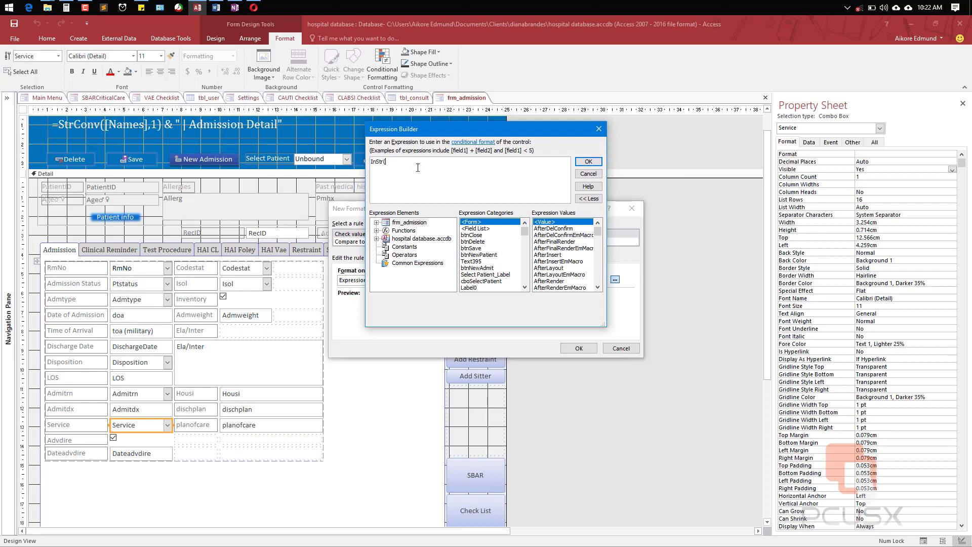
Complete the expression as InStr(1,[Service],"Obs") in the Expression Builder.
click(418, 168)
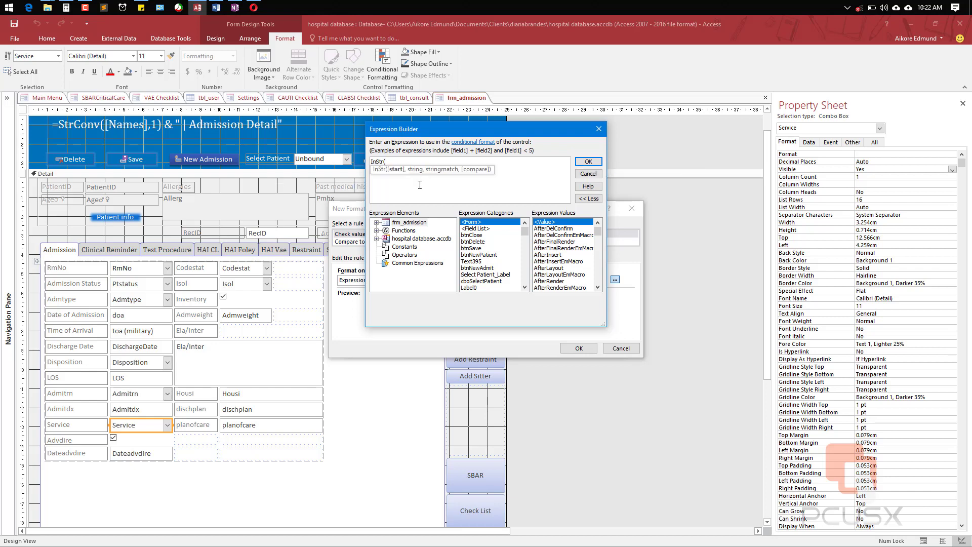
text(1)
text(,s)
text(erv)
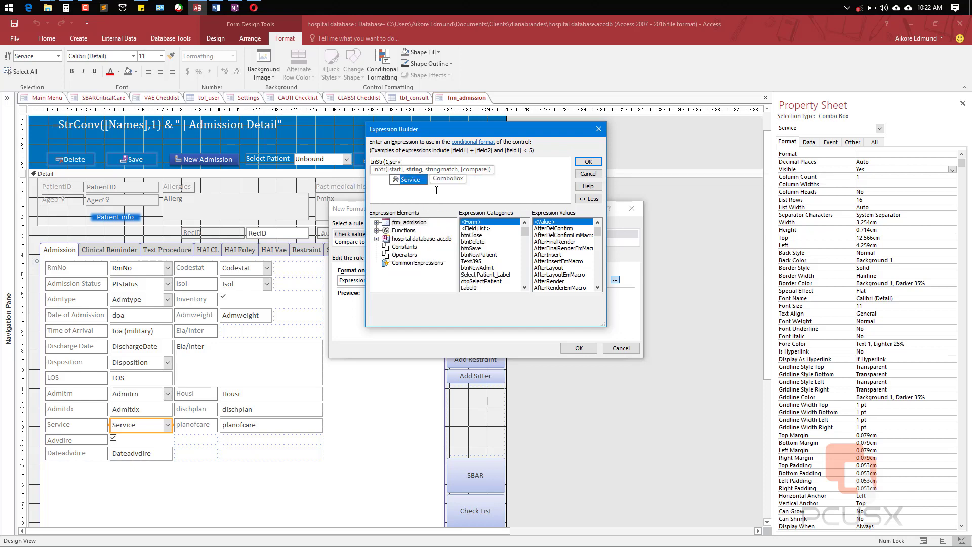
key(Tab)
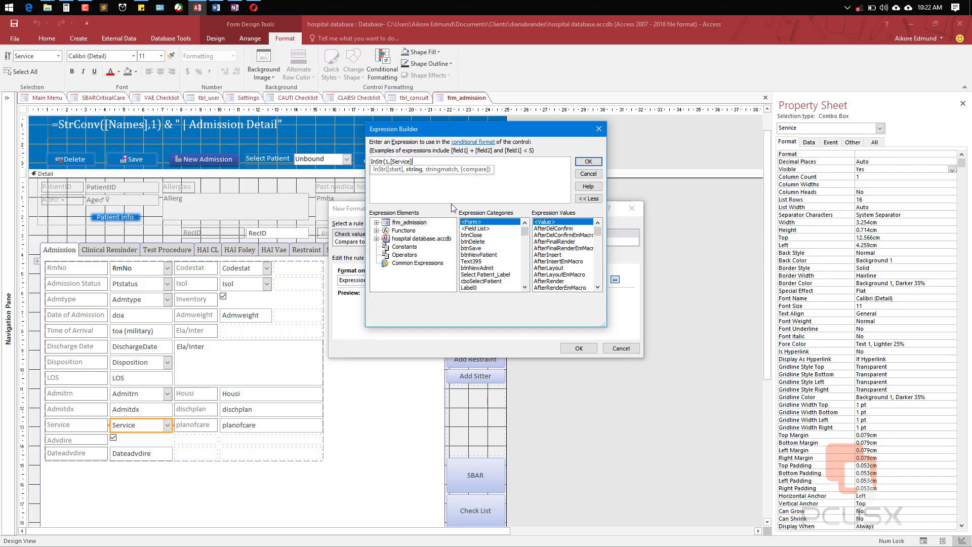
text(,)
text("Obs)
text())
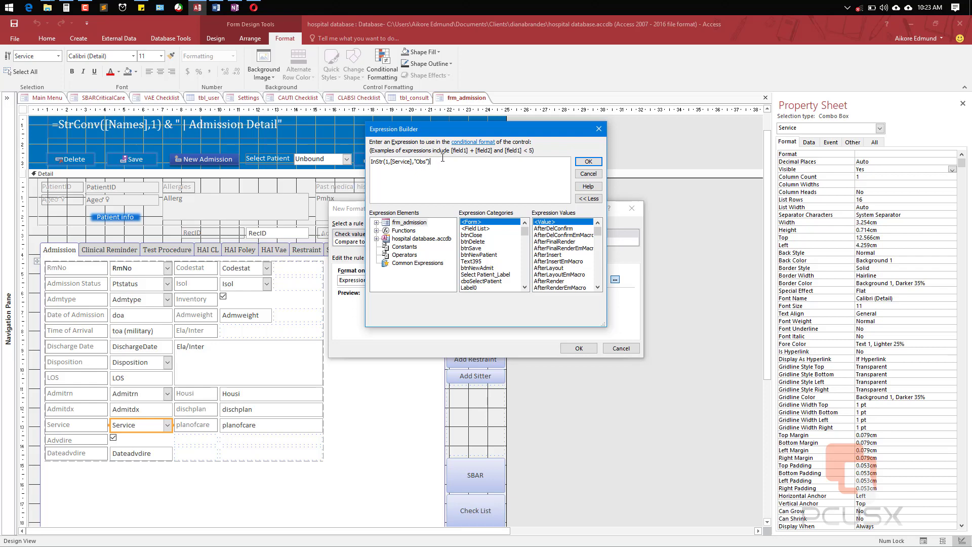
drag(455, 163, 371, 162)
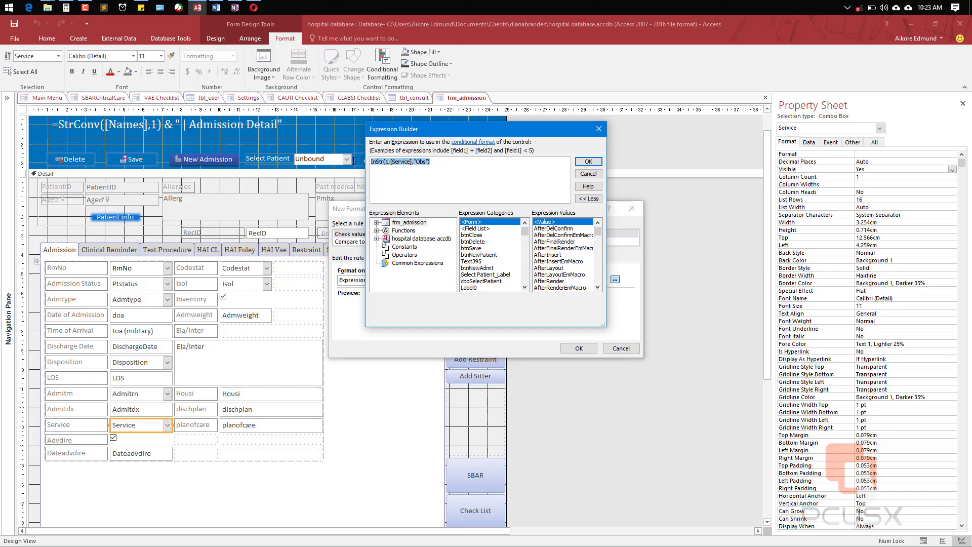
click(444, 159)
text(Lkie)
drag(432, 162, 344, 152)
key(ctrl+c)
key(Delete)
key(ctrl+a)
click(381, 162)
key(Delete)
text(")
text(*0)
text(bs*)
click(588, 161)
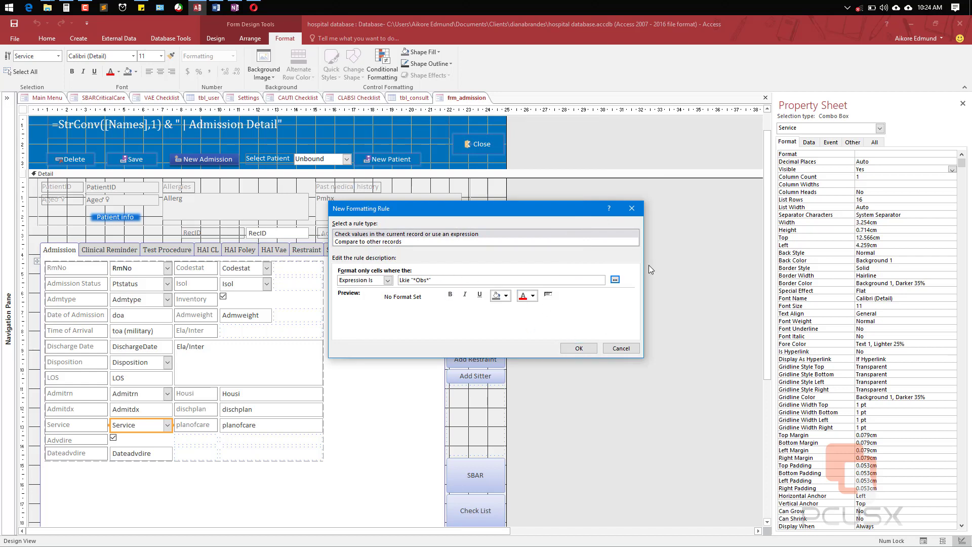
click(615, 280)
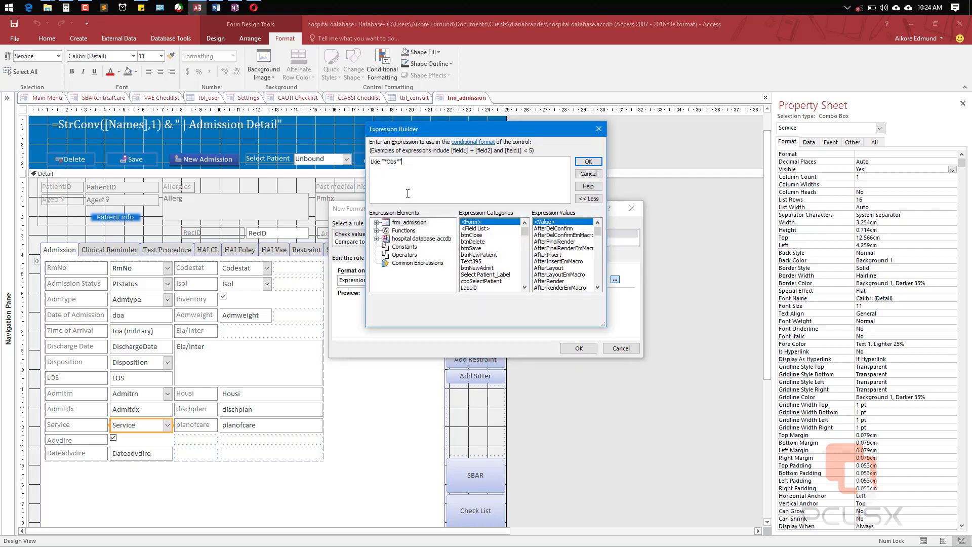
key(Home)
key(Right)
key(Delete)
key(Right)
text(k)
click(588, 161)
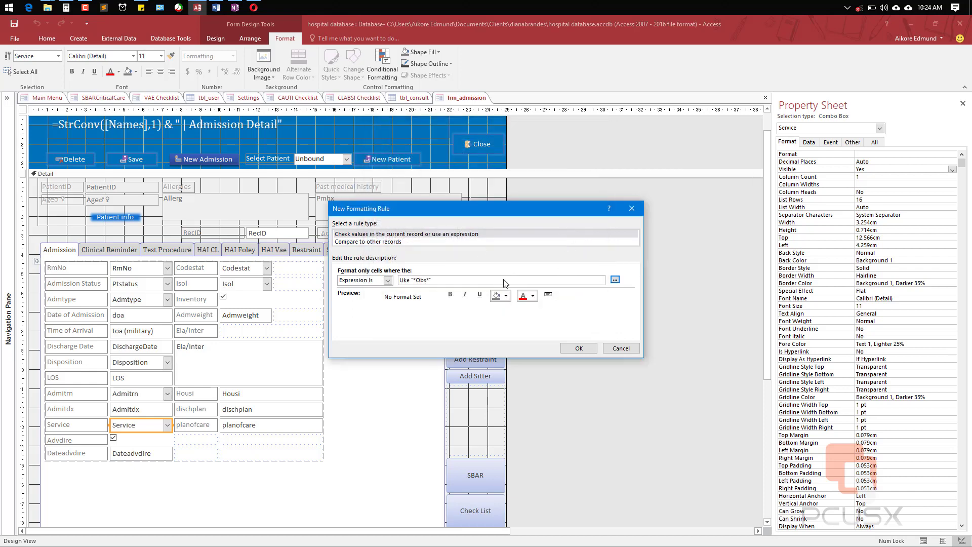
click(591, 352)
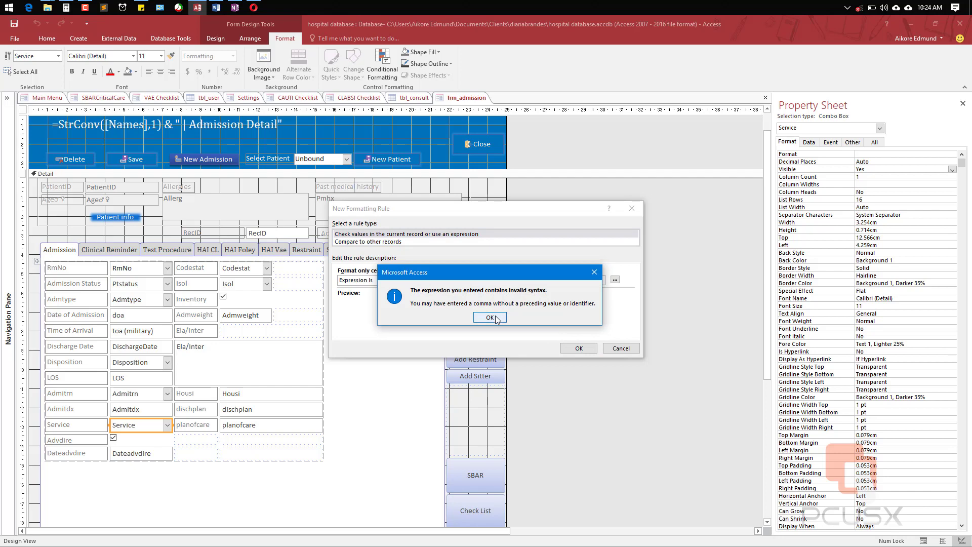
click(494, 318)
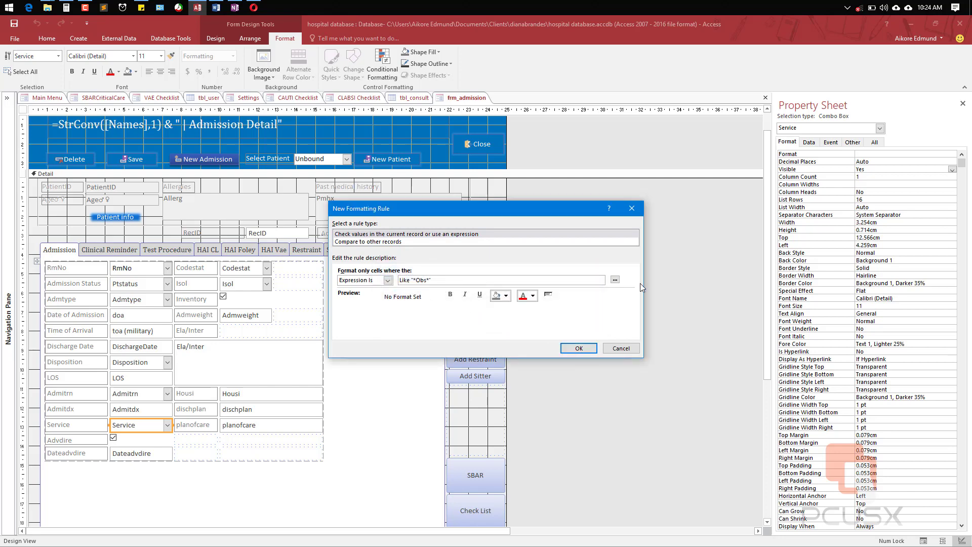
click(615, 280)
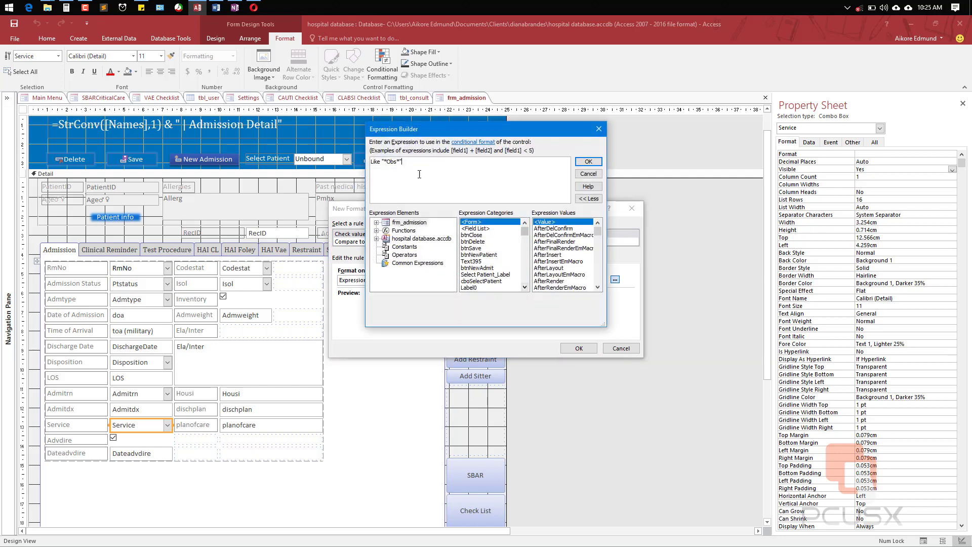
drag(422, 161, 343, 154)
key(ctrl+v)
key(ctrl+a)
key(ctrl+c)
Accept the InStr expression and save it as the new formatting rule.
click(450, 164)
click(588, 161)
click(579, 348)
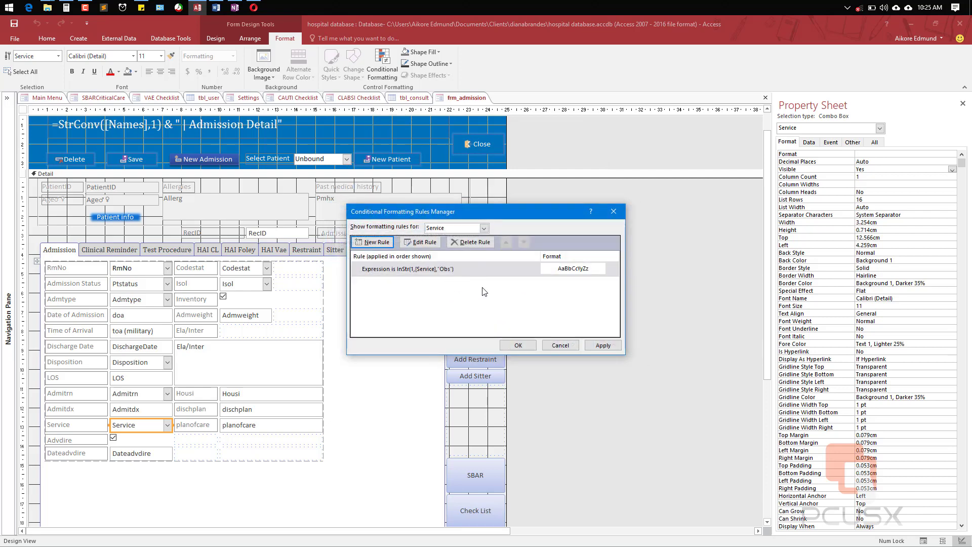
Edit the InStr rule to use a Yellow background, then apply and close the Rules Manager.
click(564, 270)
double_click(543, 273)
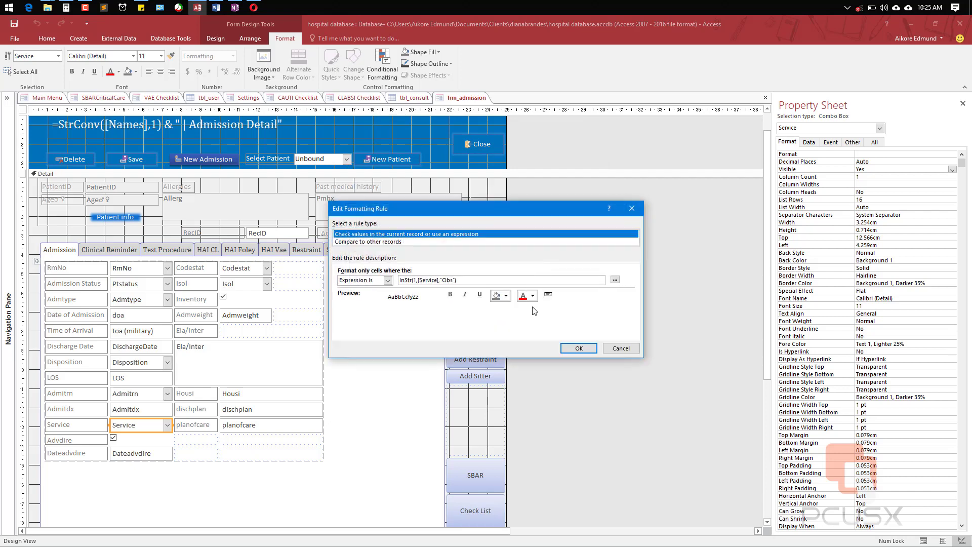
click(506, 295)
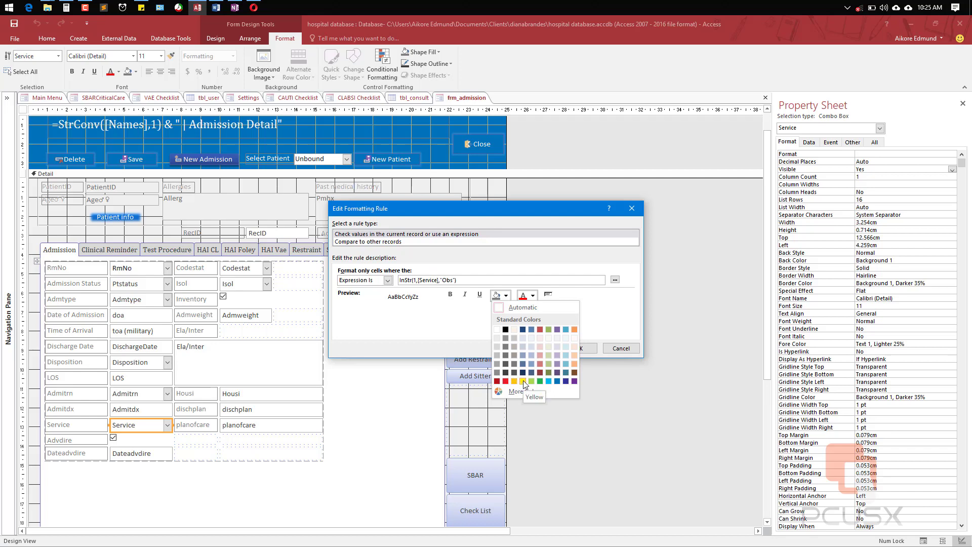
click(524, 381)
click(582, 348)
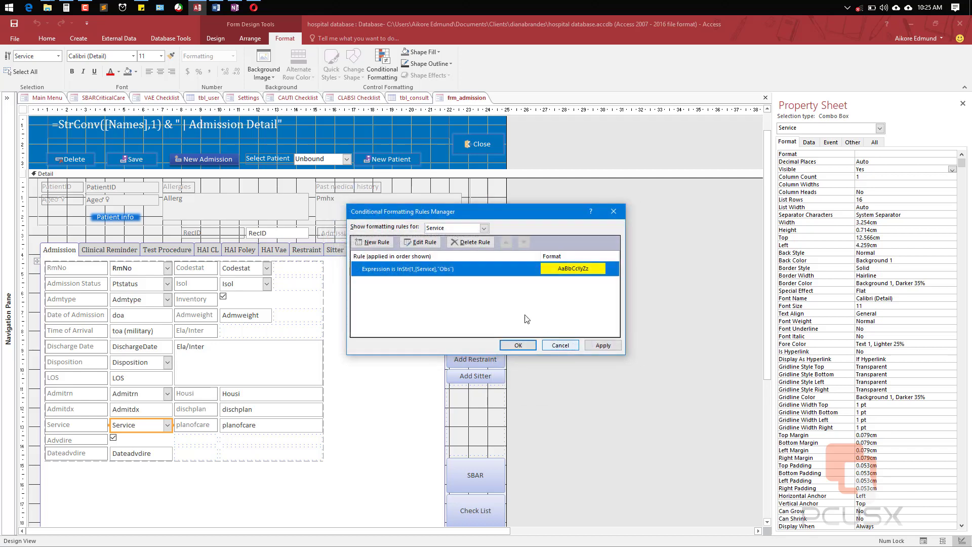
click(602, 345)
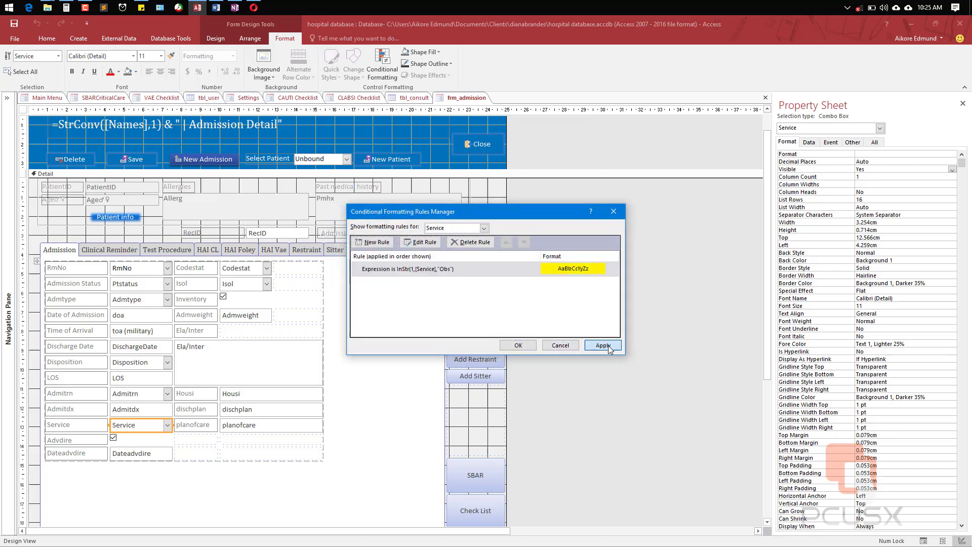
click(521, 347)
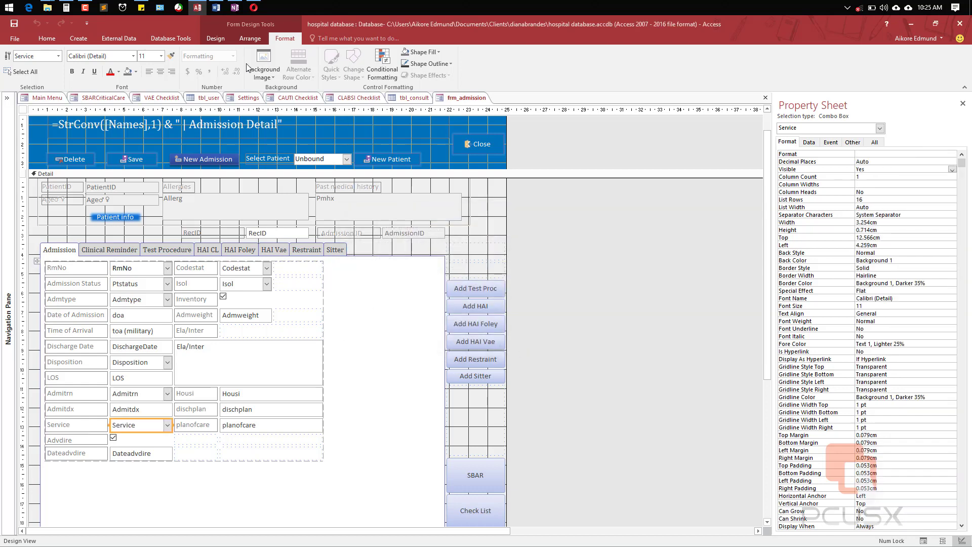
Save the frm_admission design and switch the form to Form View.
right_click(453, 98)
click(469, 102)
right_click(469, 100)
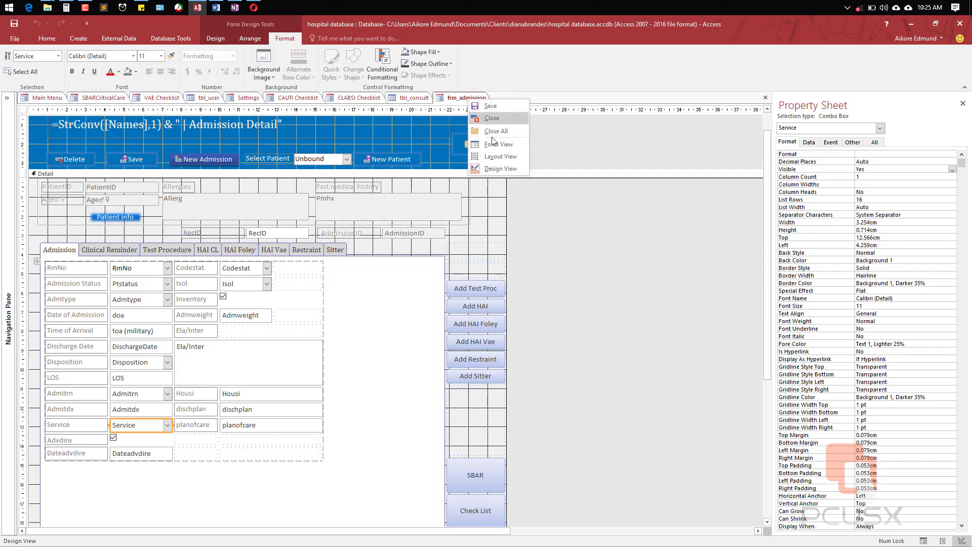
click(496, 150)
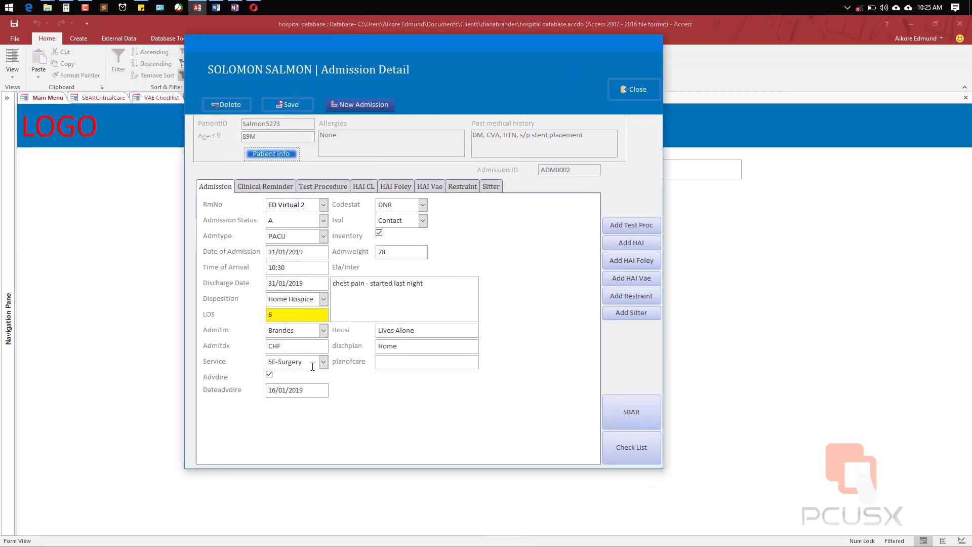
Set Service to SDU-Med Obs, then 5E-Surgery Obs, and leave the field to see the yellow highlight.
click(325, 366)
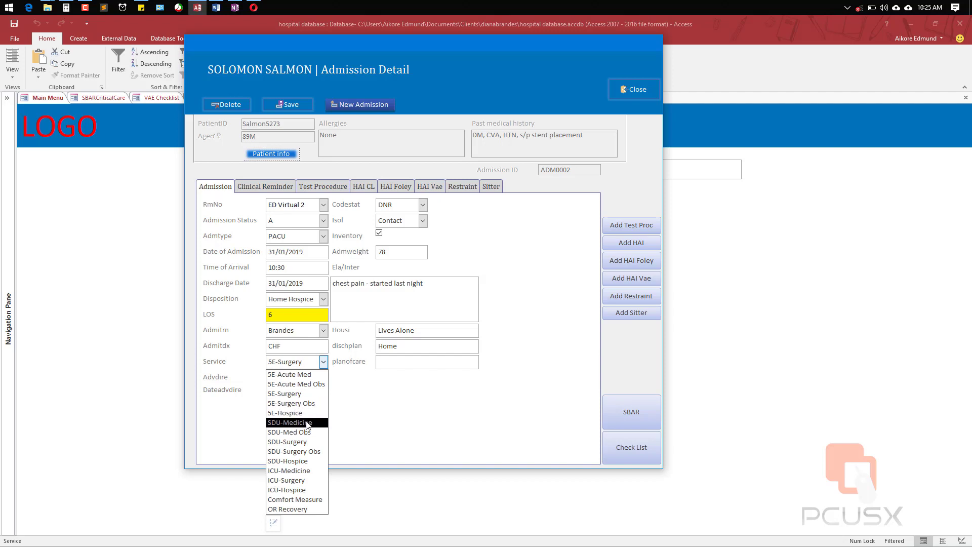
click(310, 434)
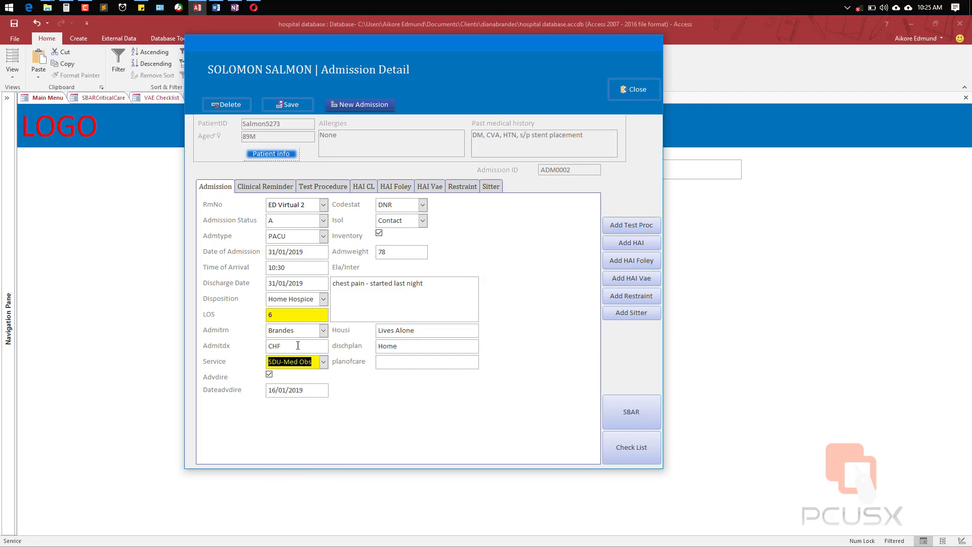
click(325, 365)
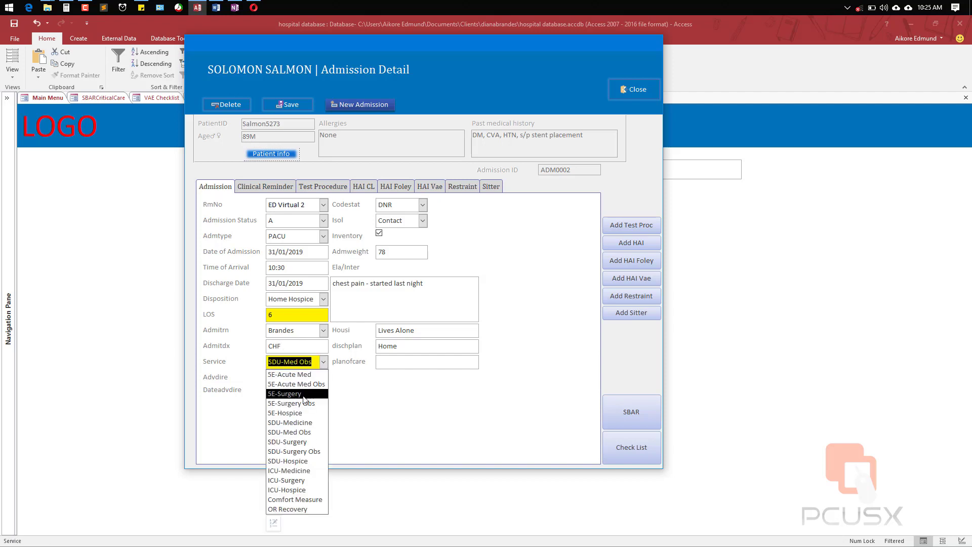
click(291, 401)
click(282, 346)
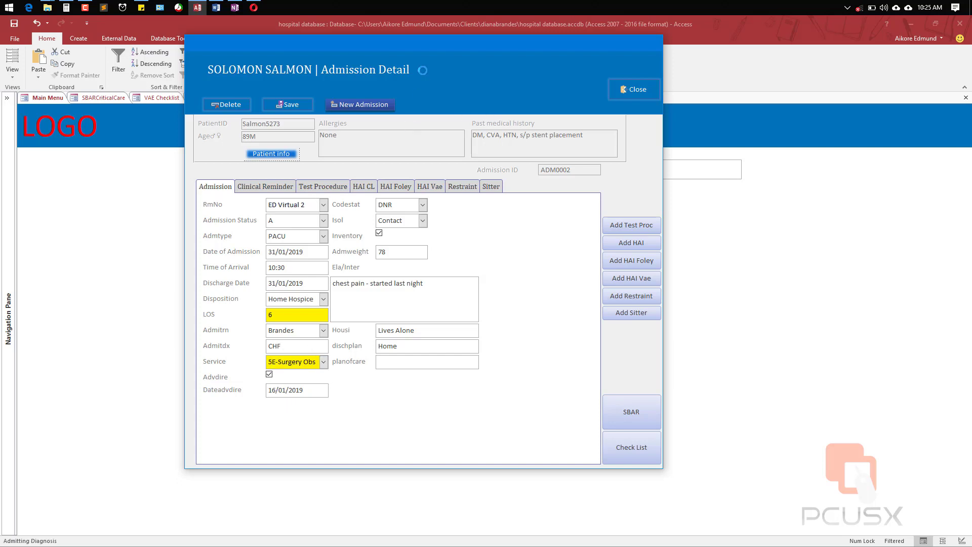
Open the VBA editor and run the pasted InStr(1,[Service],"Obs") test in the Immediate window.
key(alt+F11)
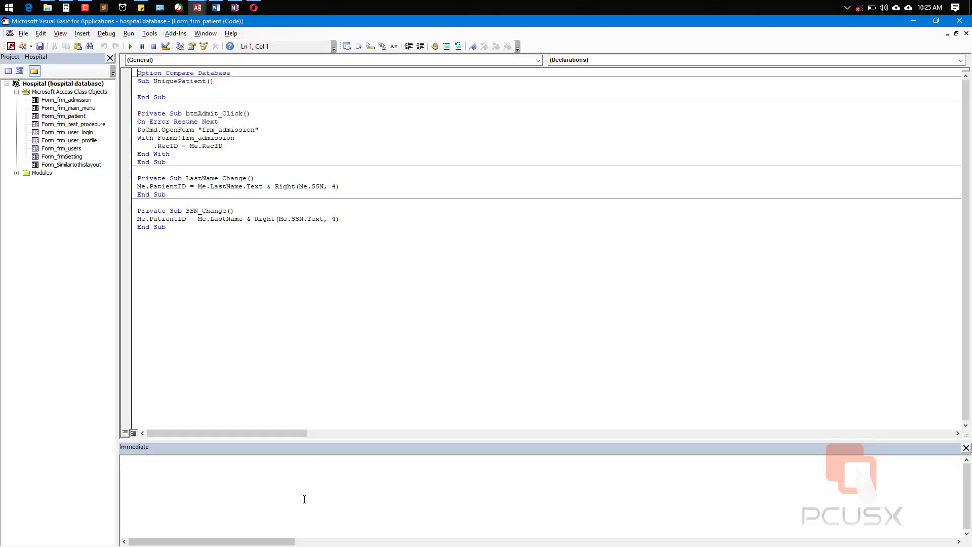
click(305, 498)
text(?)
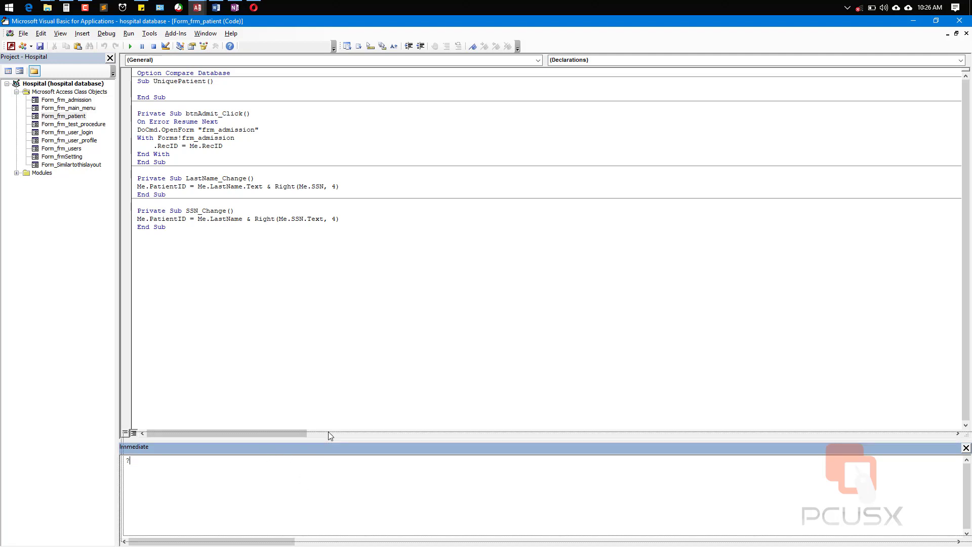
drag(324, 443, 329, 436)
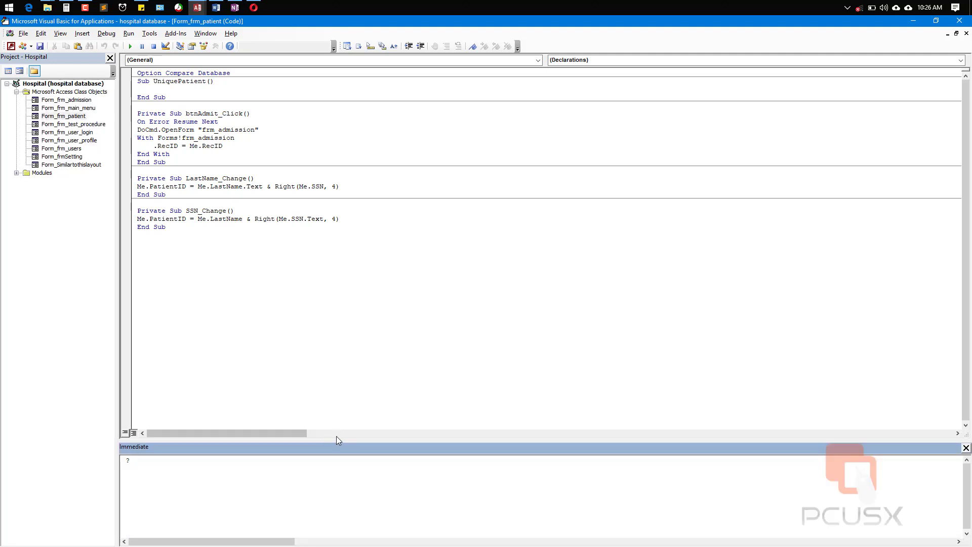
drag(334, 479, 315, 445)
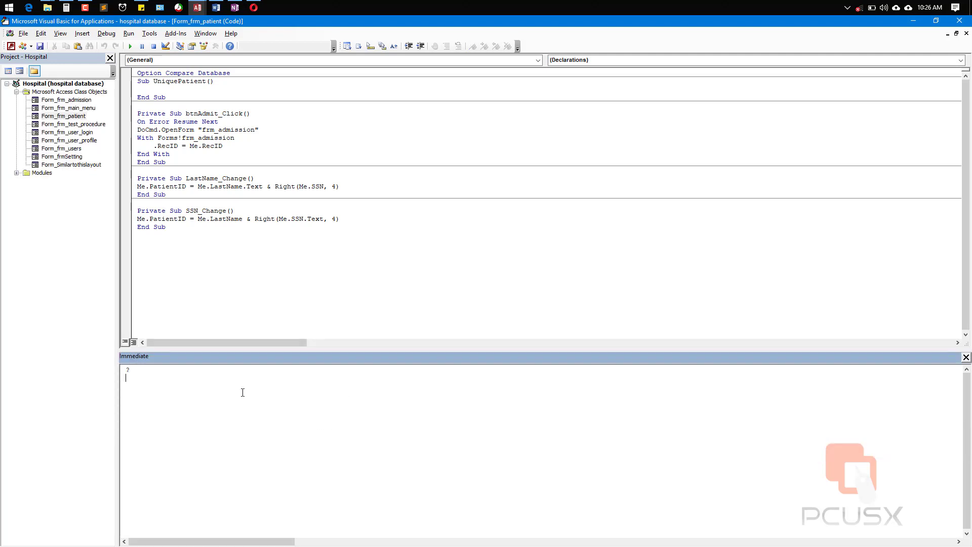
key(BackSpace)
key(ctrl+v)
click(208, 369)
text(Service)
key(Return)
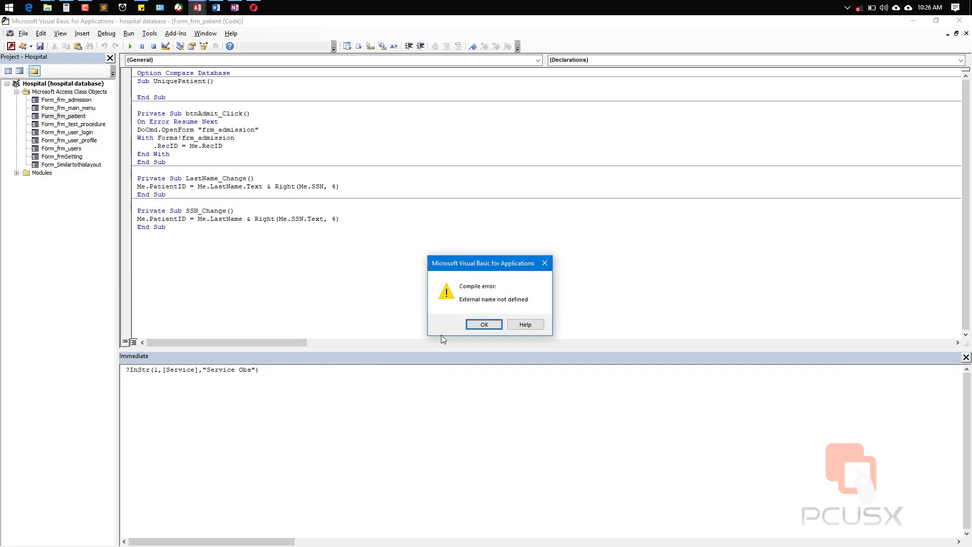
Fix the test line to ?InStr(1,"Service Obs","Obs"), replacing [Service] with a literal string.
click(484, 324)
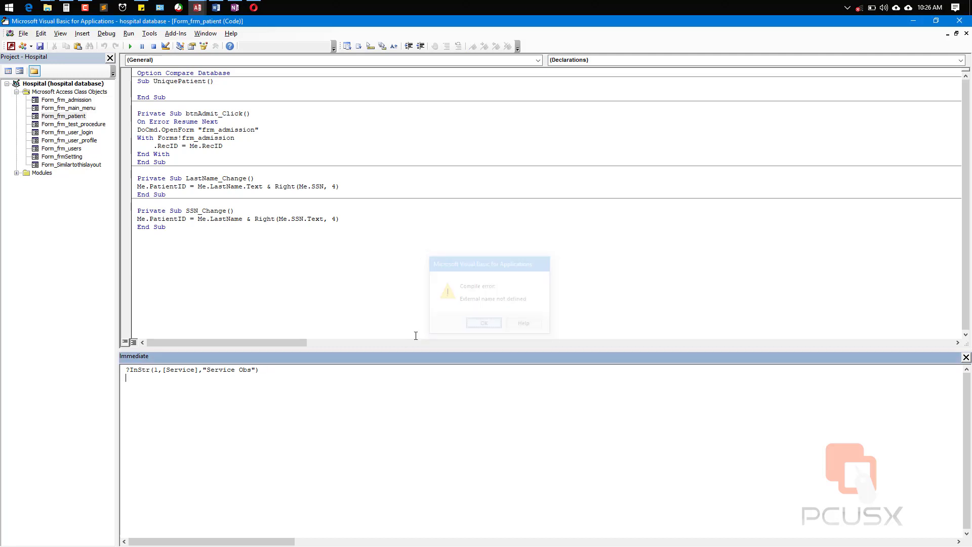
key(BackSpace)
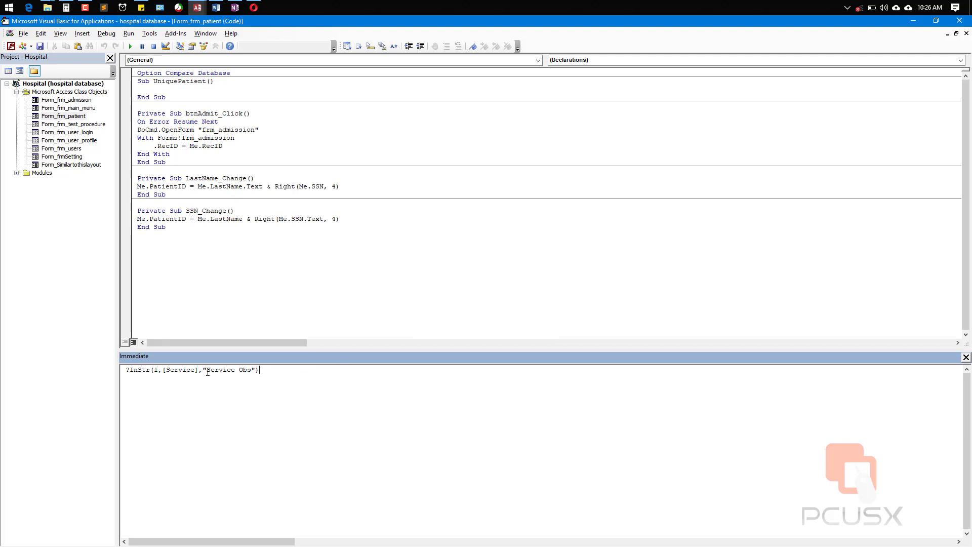
key(BackSpace)
text(,)
key(Return)
drag(162, 369, 201, 370)
click(201, 370)
drag(206, 370, 164, 374)
key(Delete)
text(,")
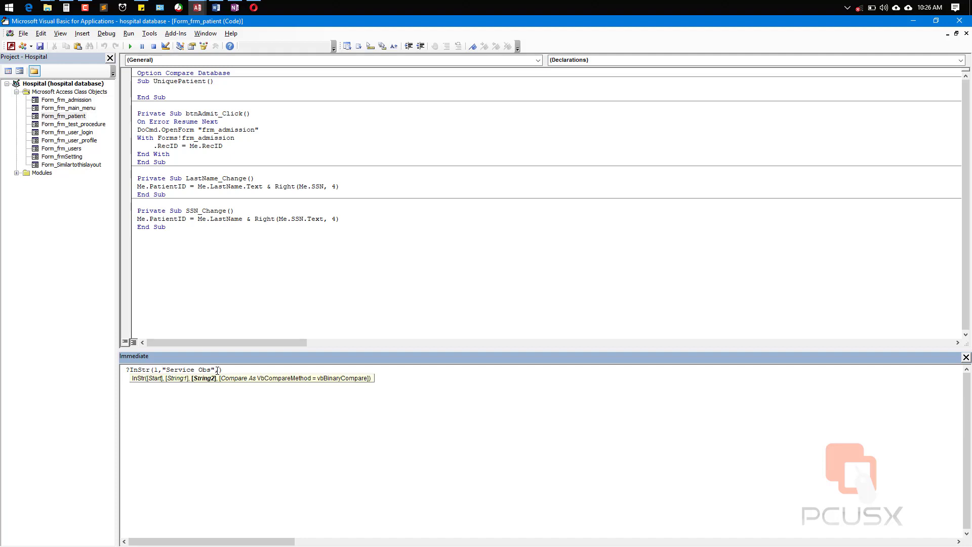
text(Obs")
click(250, 366)
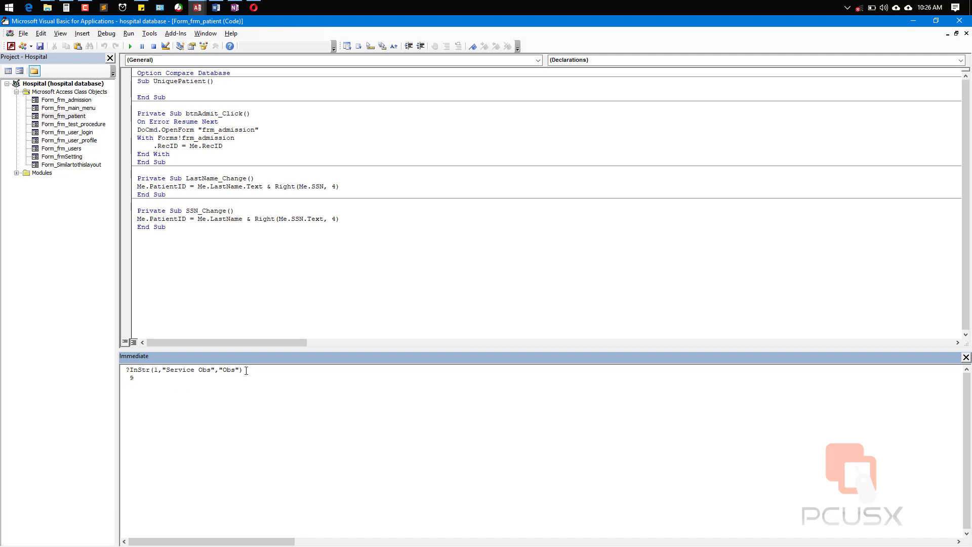
Change the searched text to "Service ed" and evaluate it, getting 0.
double_click(205, 370)
text(ed)
key(Return)
Delete the old result lines and prefix the InStr test with 'if'.
drag(139, 386, 110, 378)
key(Delete)
click(131, 369)
text(if)
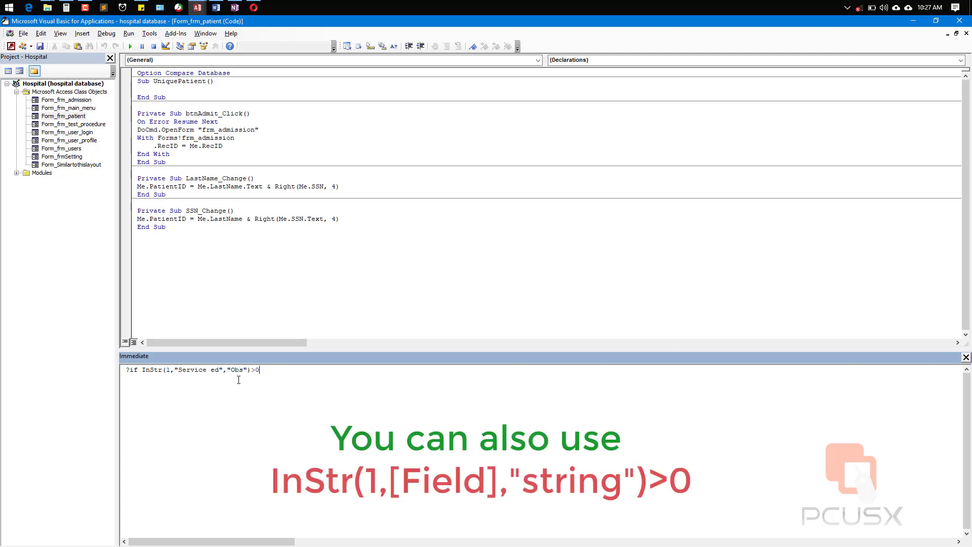
Remove 'if', evaluate InStr(1,"Service ed","Obs")>0 to get False, and type InStr(1,[Service],"Obs") below.
double_click(133, 370)
key(Delete)
key(Delete)
key(Return)
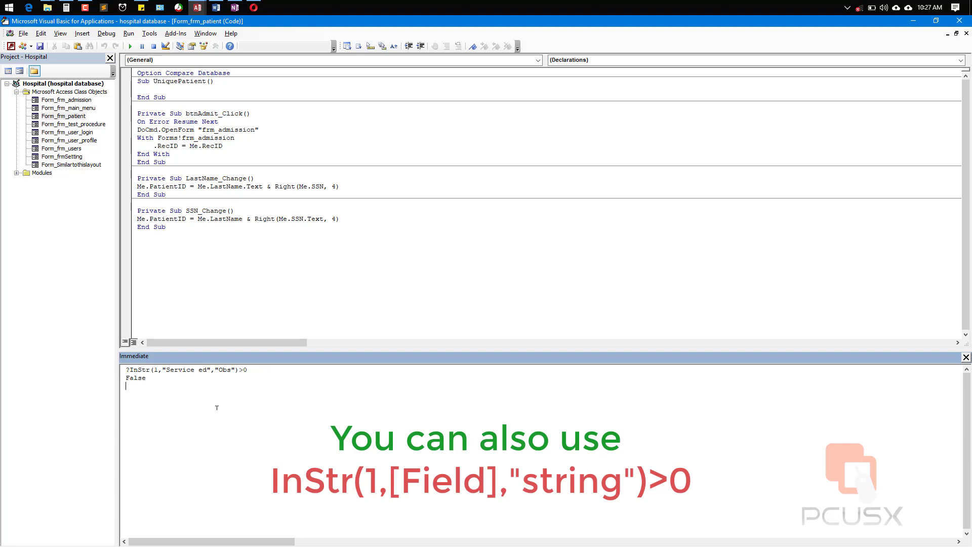
text(InStr(1,[Service],"Obs"))
click(270, 390)
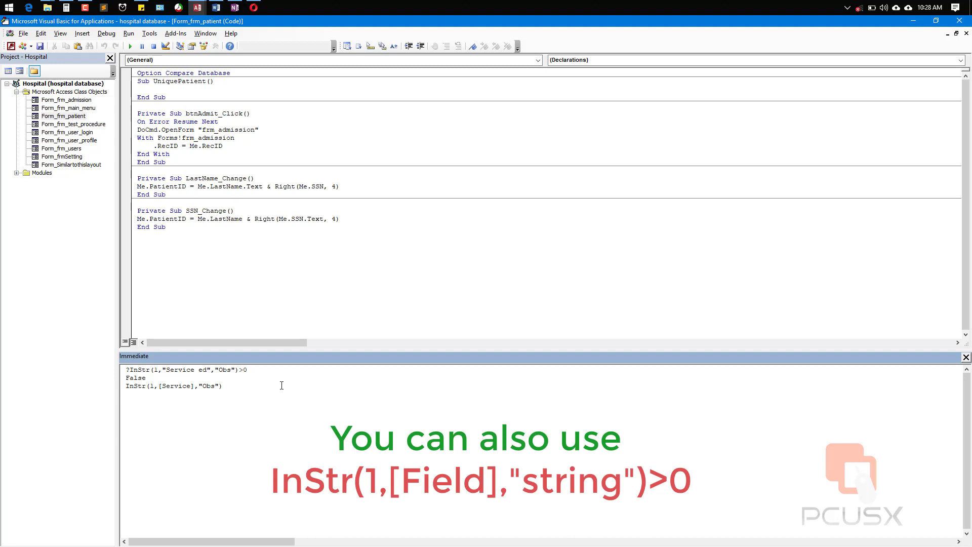